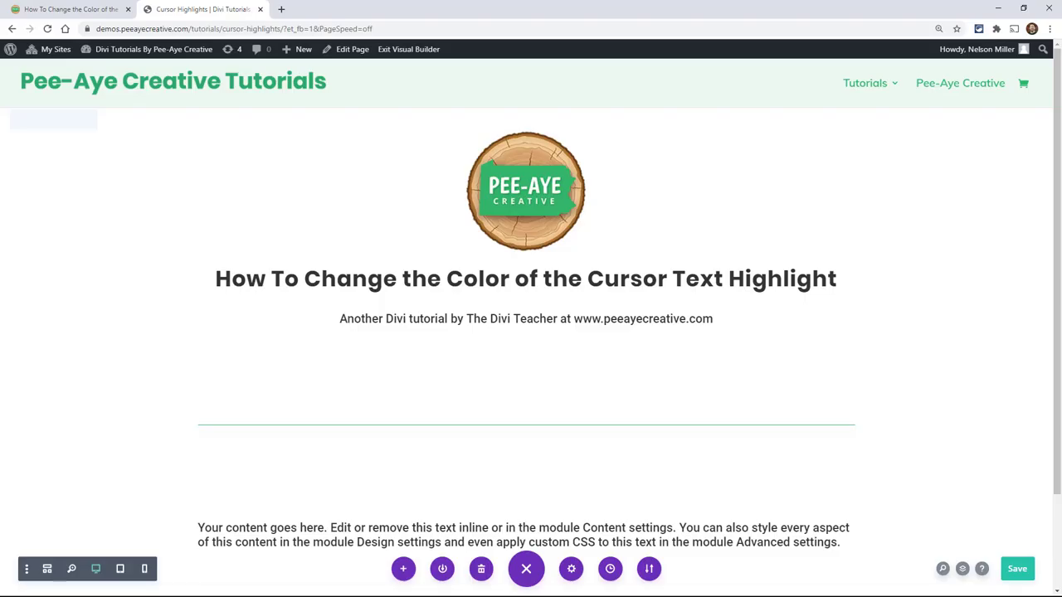
# Step: Switch to the tutorial blog post with the ::selection CSS snippet (#ebf8f1 on #2cba6c)
pyautogui.click(66, 12)
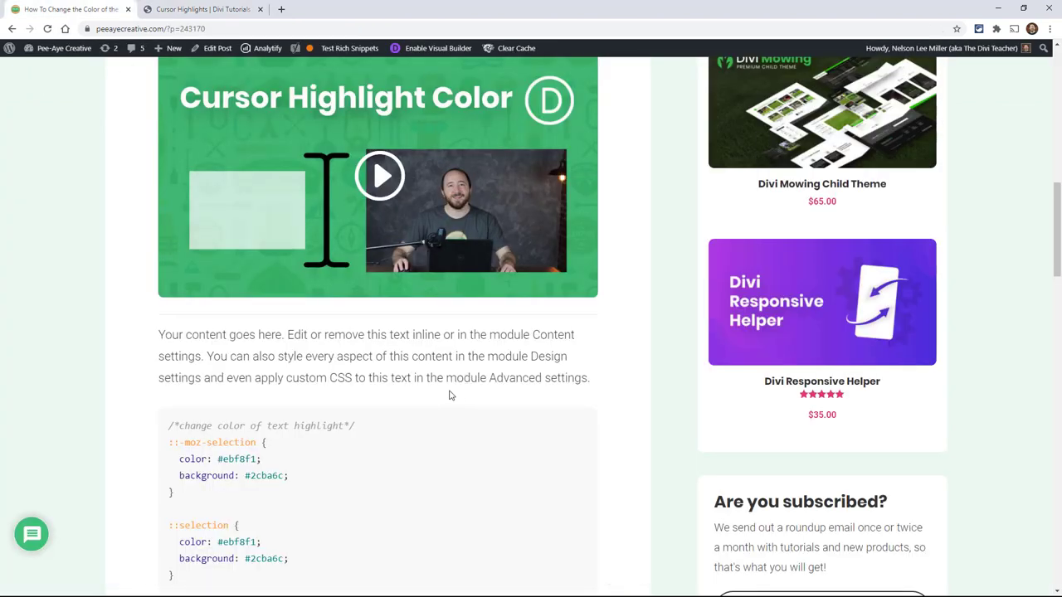
# Step: Select several phrases in the post's paragraph to demonstrate its green text highlight
pyautogui.scroll(-1, 407, 382)
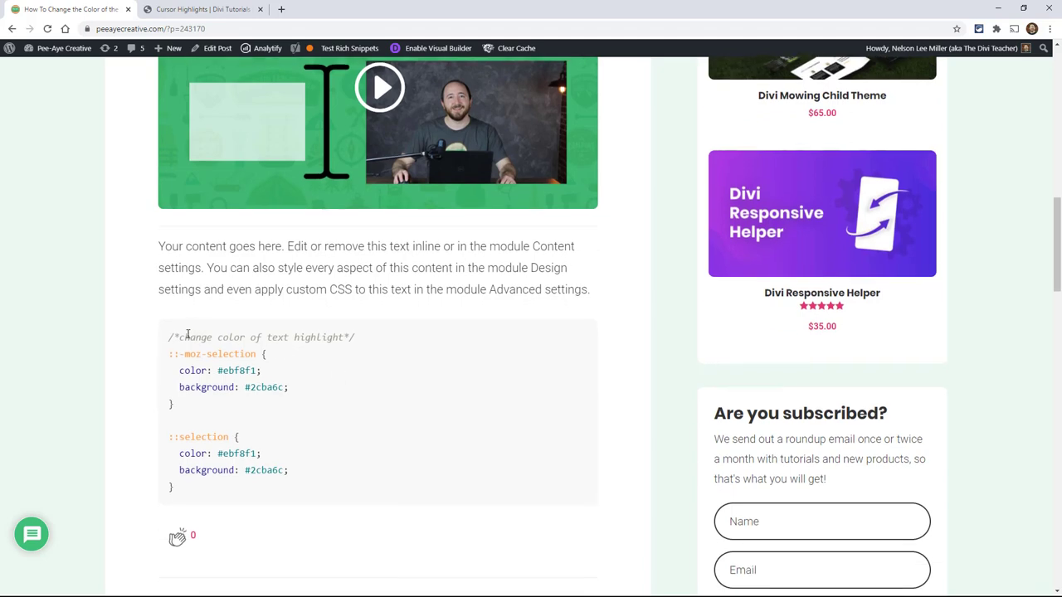
pyautogui.moveTo(179, 246); pyautogui.dragTo(374, 272)
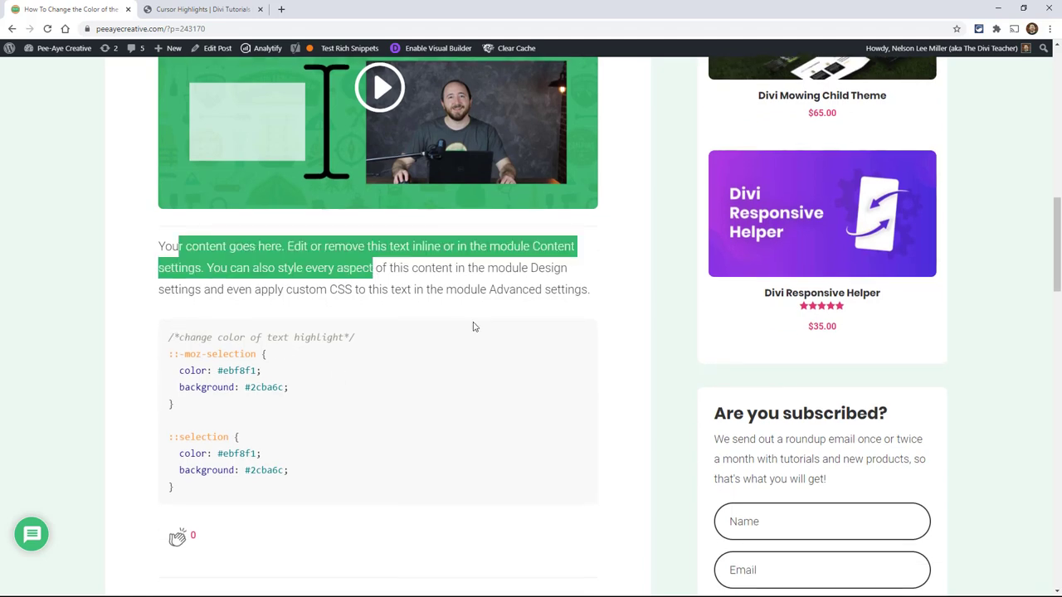
pyautogui.moveTo(465, 272); pyautogui.dragTo(356, 266)
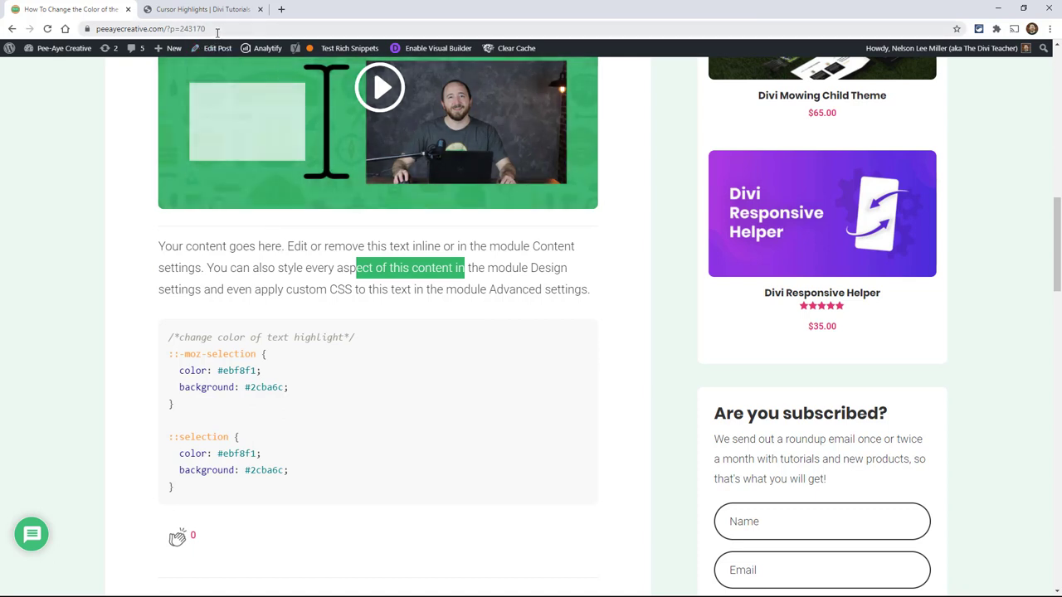
pyautogui.moveTo(249, 272); pyautogui.dragTo(323, 271)
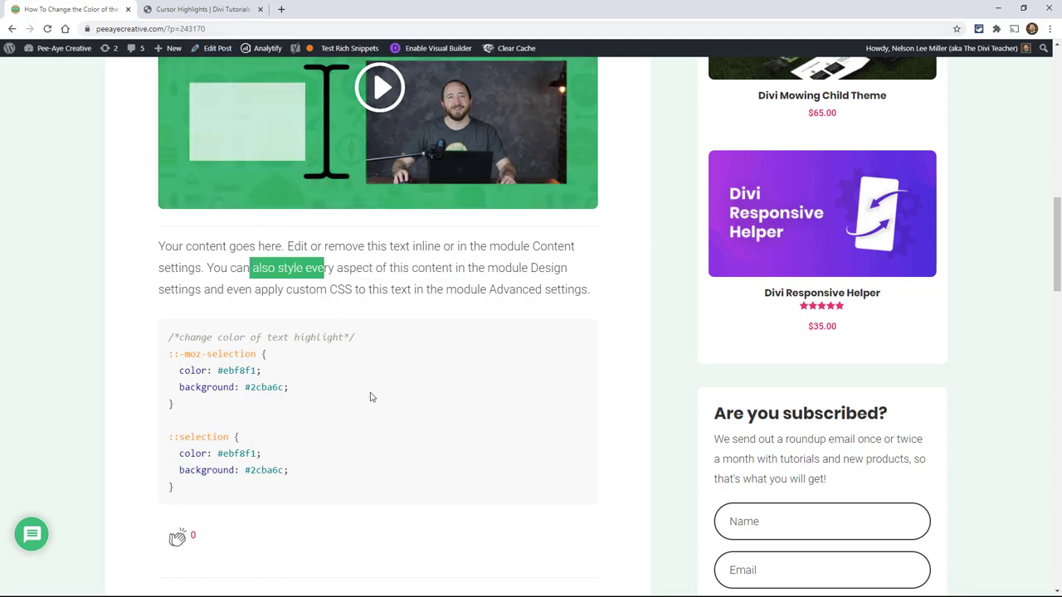
# Step: Highlight words in the closing paragraph, then select the whole CSS code block
pyautogui.scroll(-1, 371, 399)
pyautogui.scroll(-1, 371, 399)
pyautogui.scroll(-2, 255, 455)
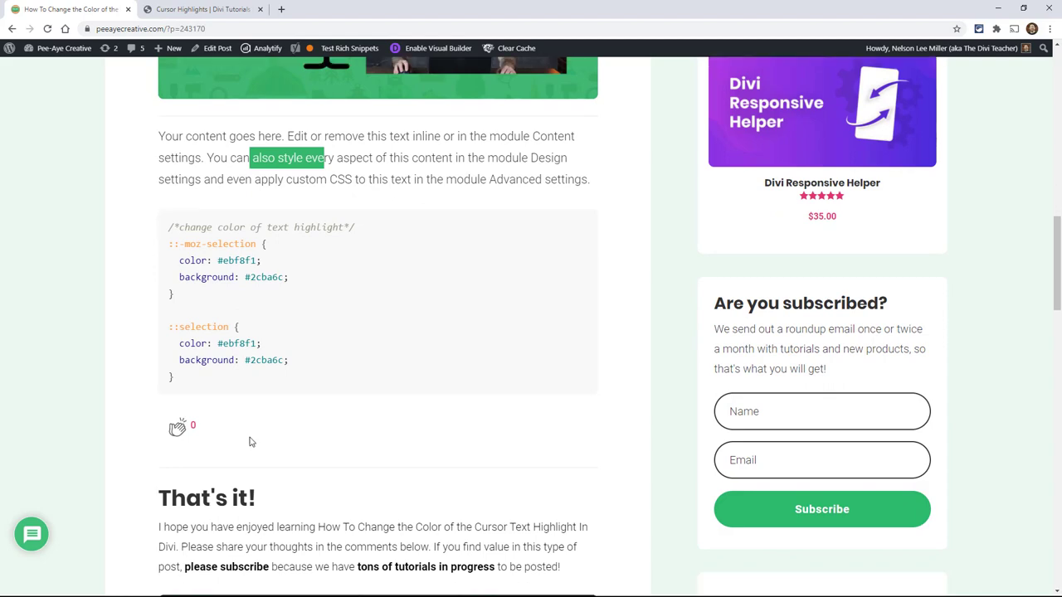
pyautogui.moveTo(256, 460); pyautogui.dragTo(383, 461)
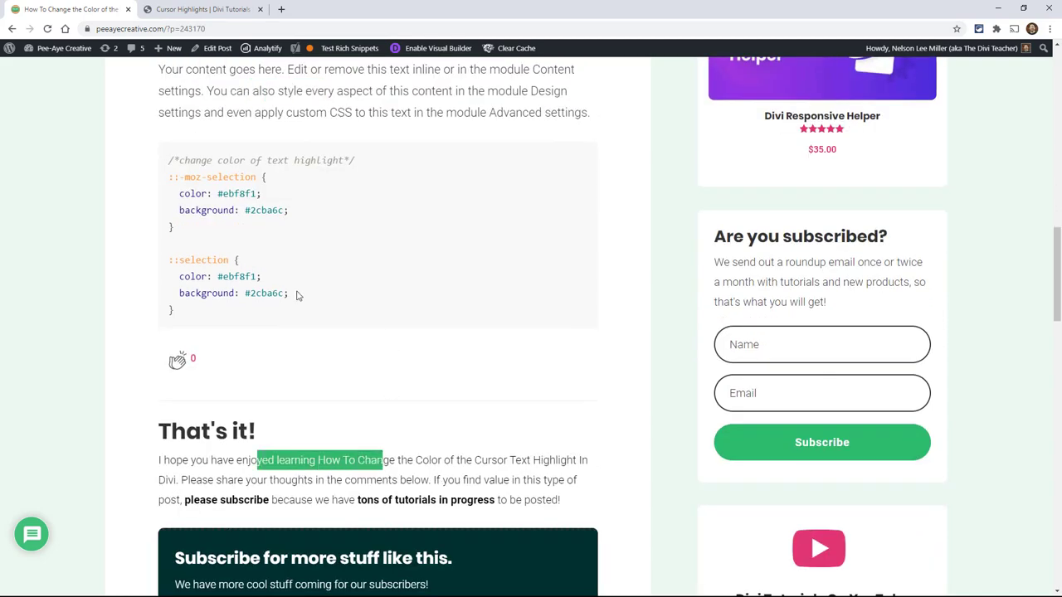
pyautogui.scroll(2, 199, 322)
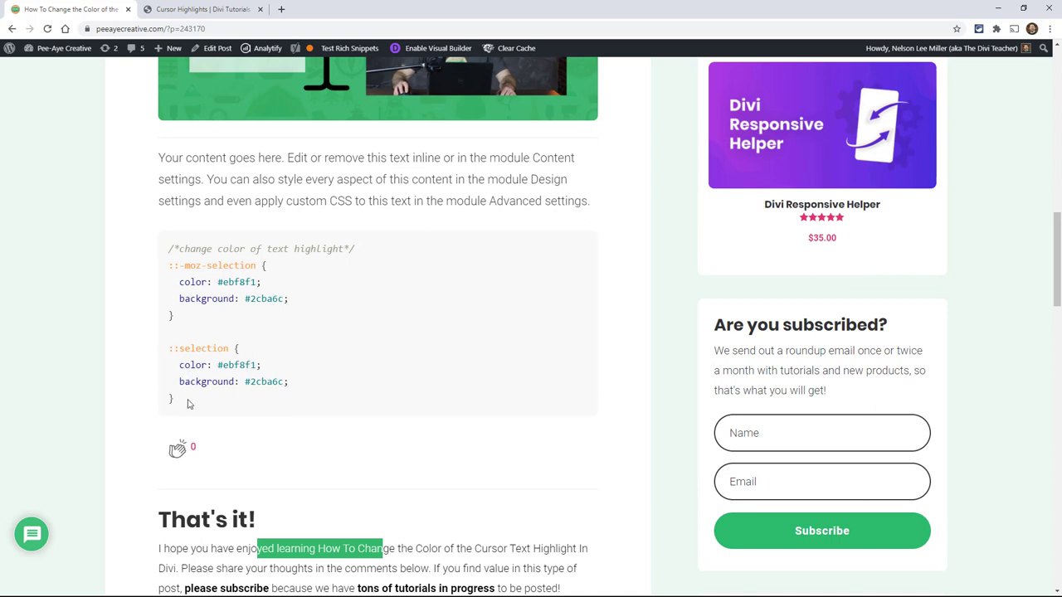
pyautogui.moveTo(176, 401); pyautogui.dragTo(169, 254)
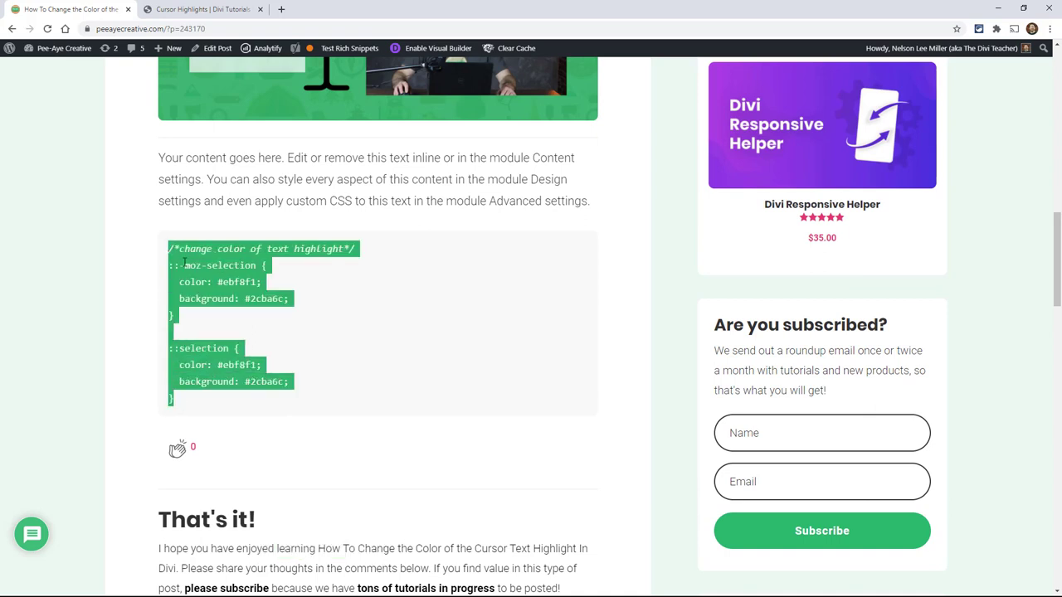
# Step: Reselect and copy the full ::selection CSS snippet, then return to the Divi Builder tab
pyautogui.click(183, 232)
pyautogui.moveTo(169, 250); pyautogui.dragTo(191, 402)
pyautogui.click(170, 312)
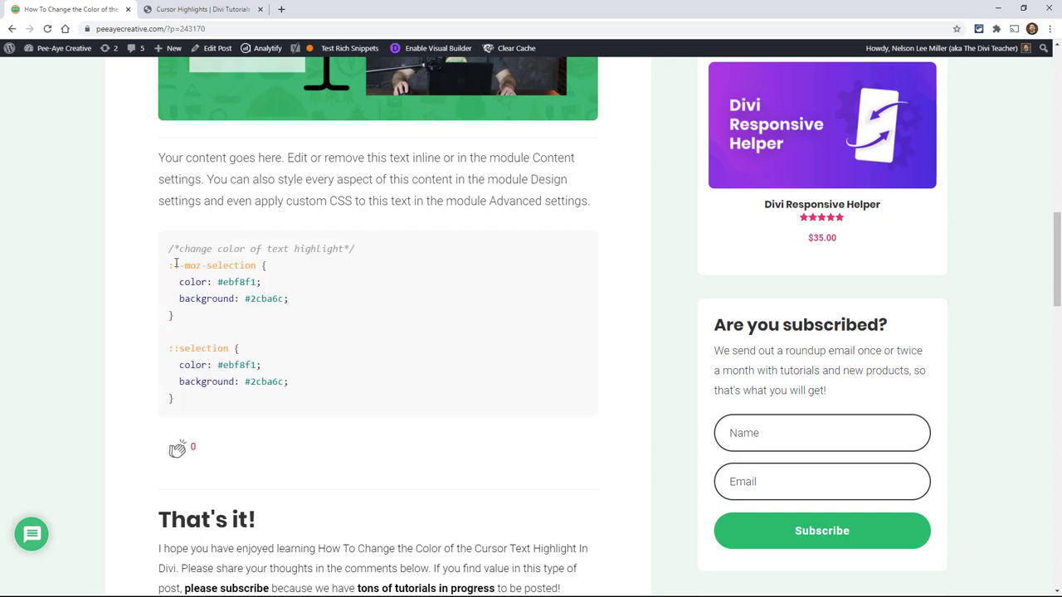
pyautogui.moveTo(181, 282); pyautogui.dragTo(184, 419)
pyautogui.hotkey('ctrl', 'c')
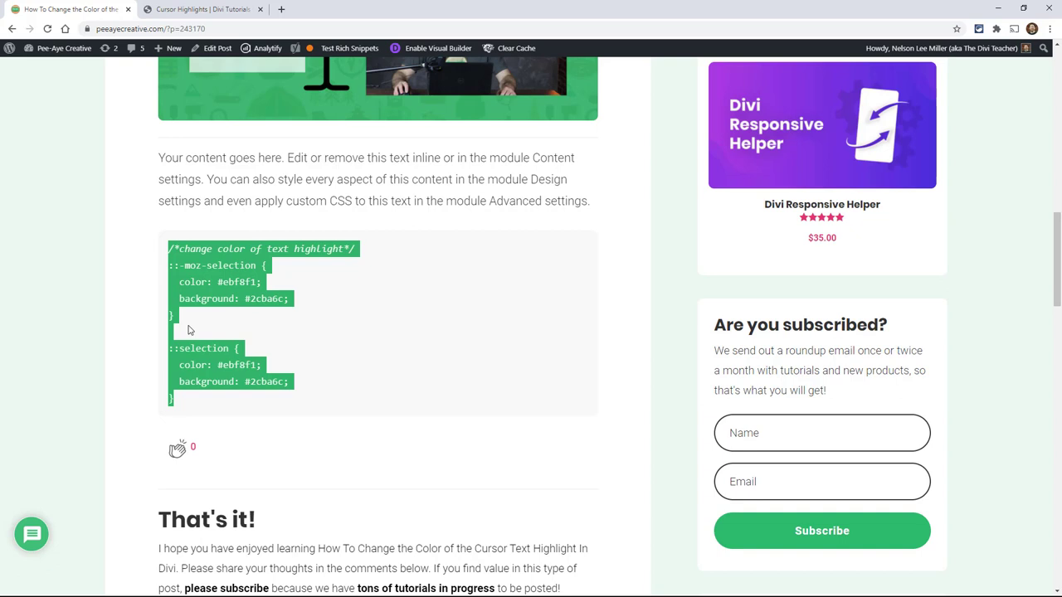
pyautogui.click(178, 11)
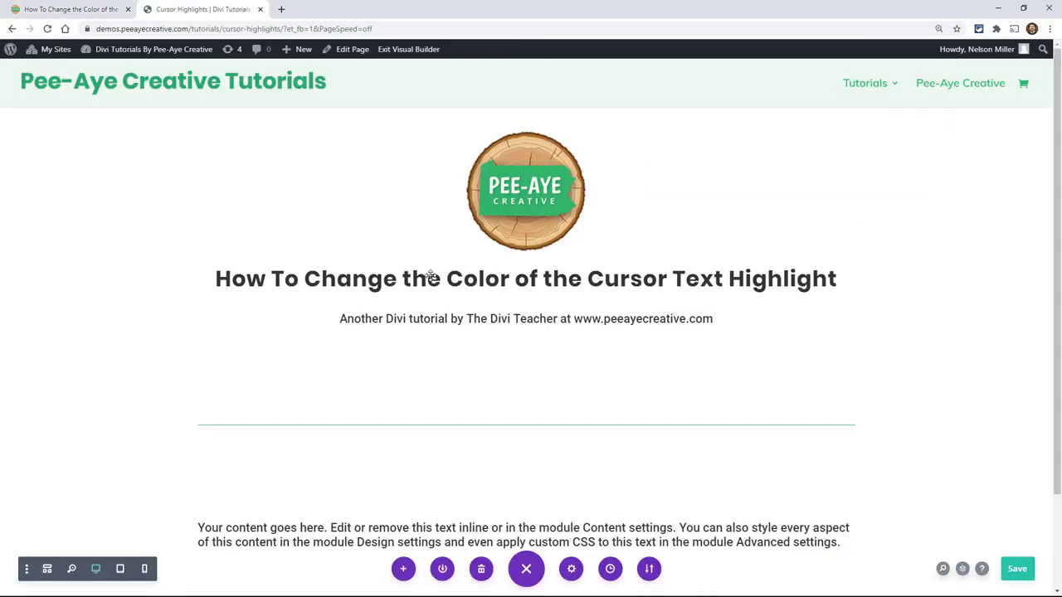
# Step: Paste the ::selection CSS into the Page Settings Advanced Custom CSS field
pyautogui.scroll(-2, 494, 382)
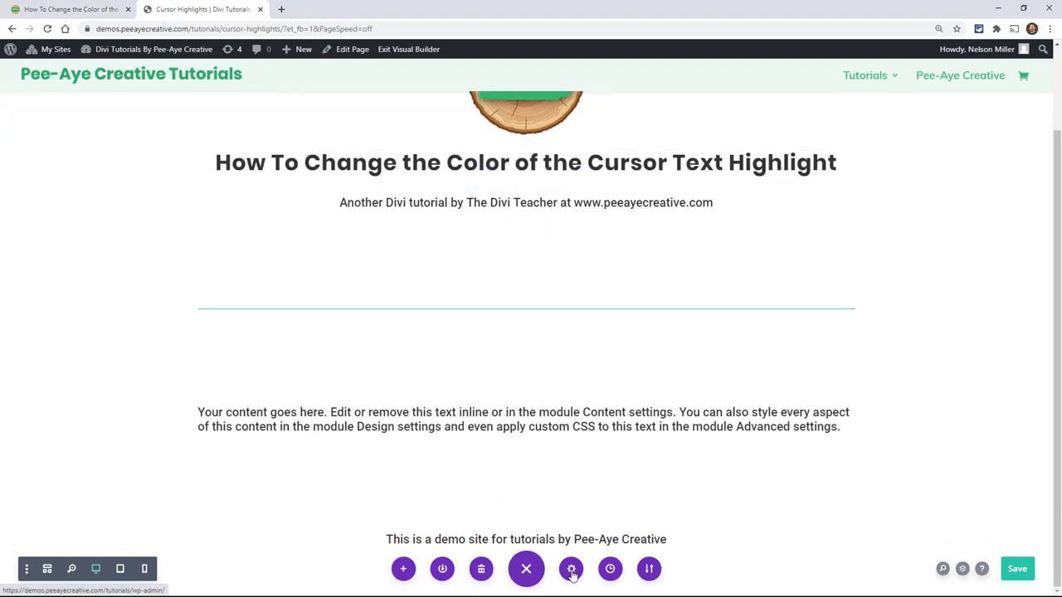
pyautogui.click(570, 569)
pyautogui.click(795, 175)
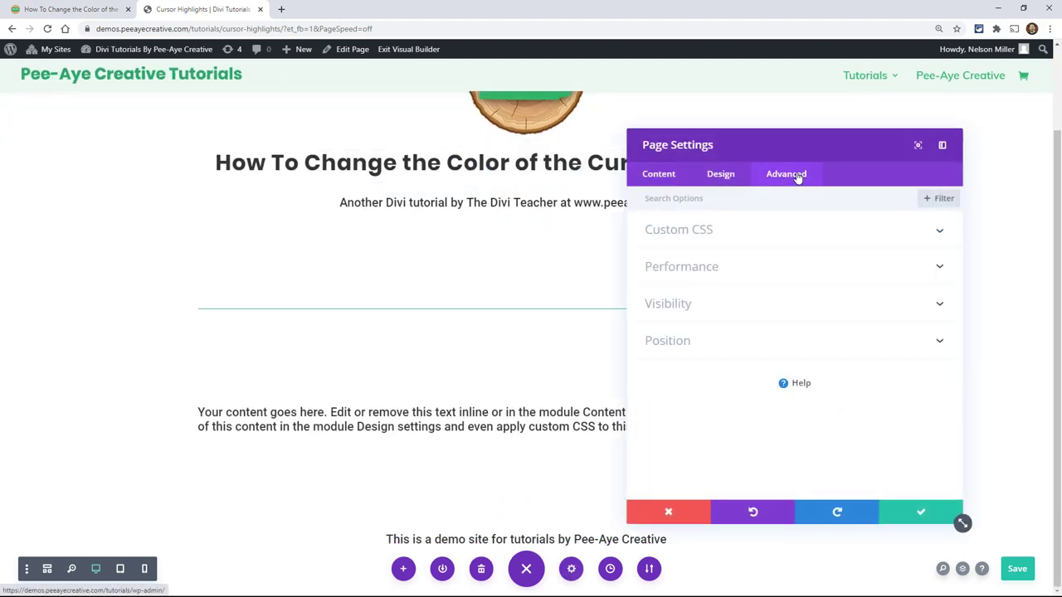
pyautogui.click(694, 235)
pyautogui.click(686, 280)
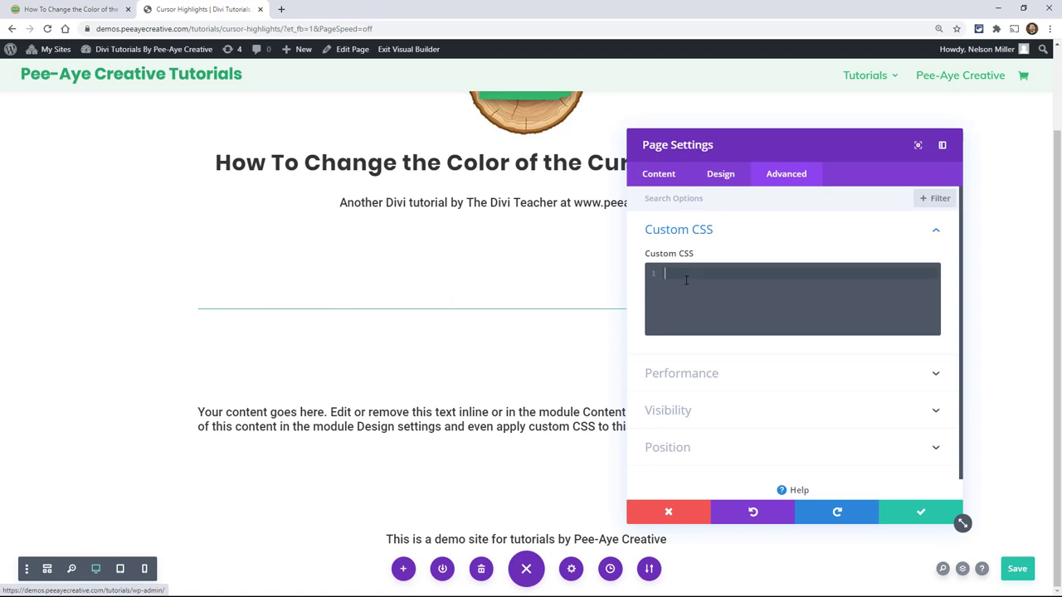
pyautogui.hotkey('ctrl', 'v')
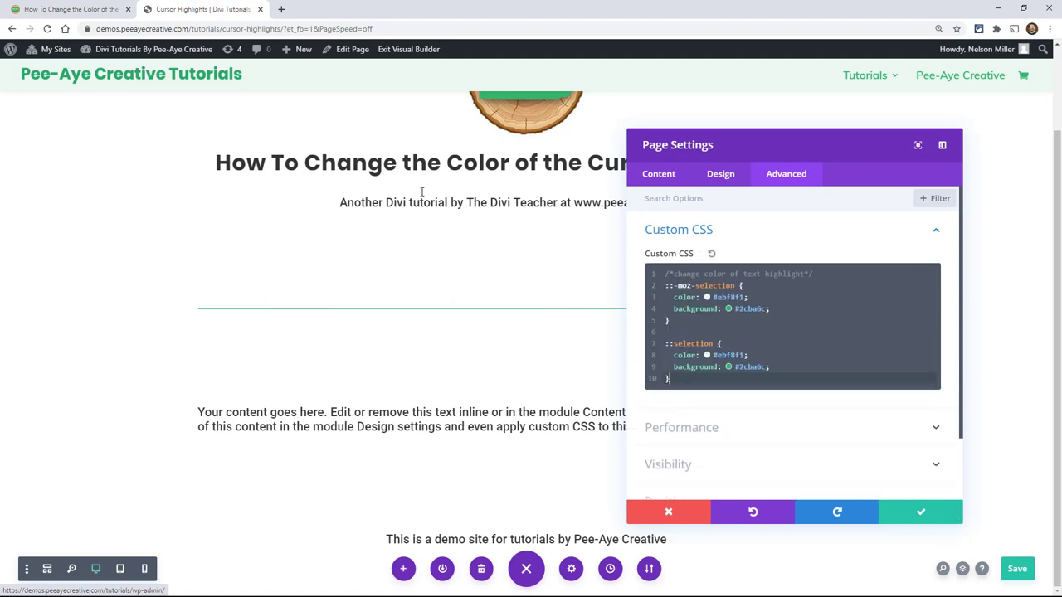
# Step: Test the green highlight on the heading, apply the page settings, and save the page
pyautogui.moveTo(412, 164); pyautogui.dragTo(388, 172)
pyautogui.click(274, 166)
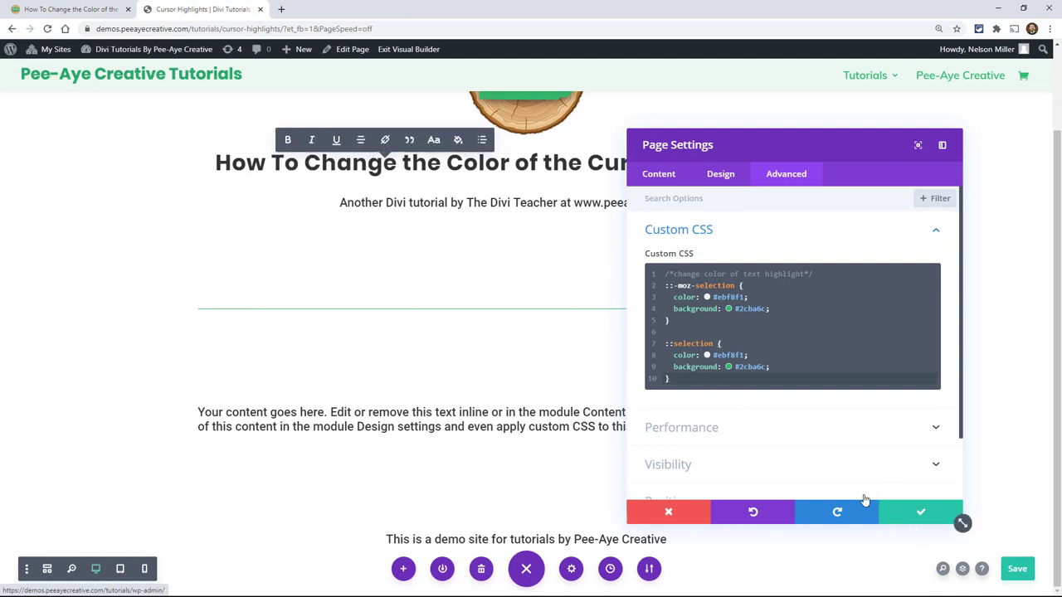
pyautogui.click(917, 515)
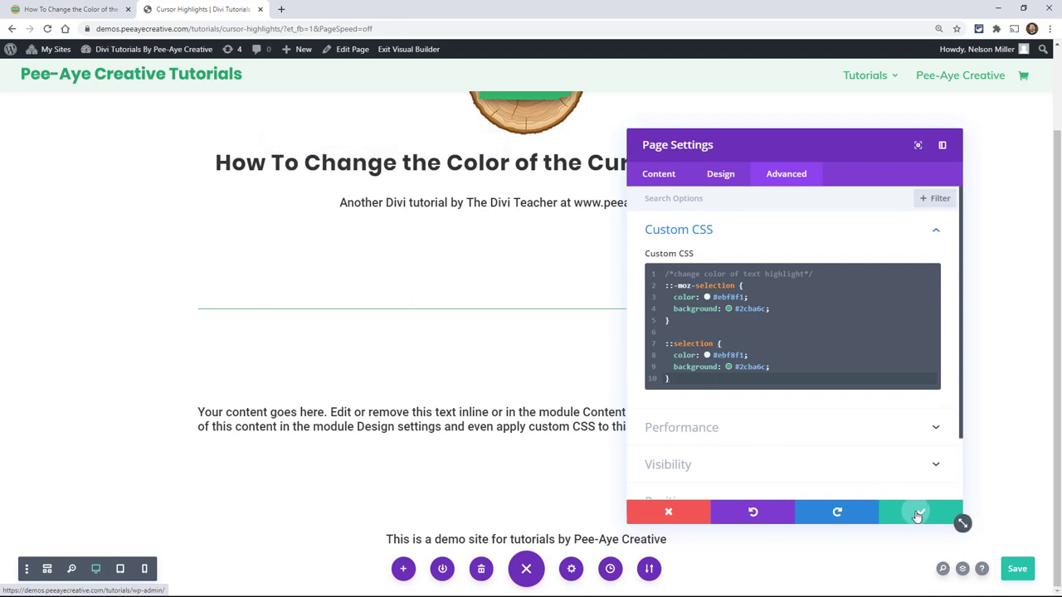
pyautogui.click(1015, 568)
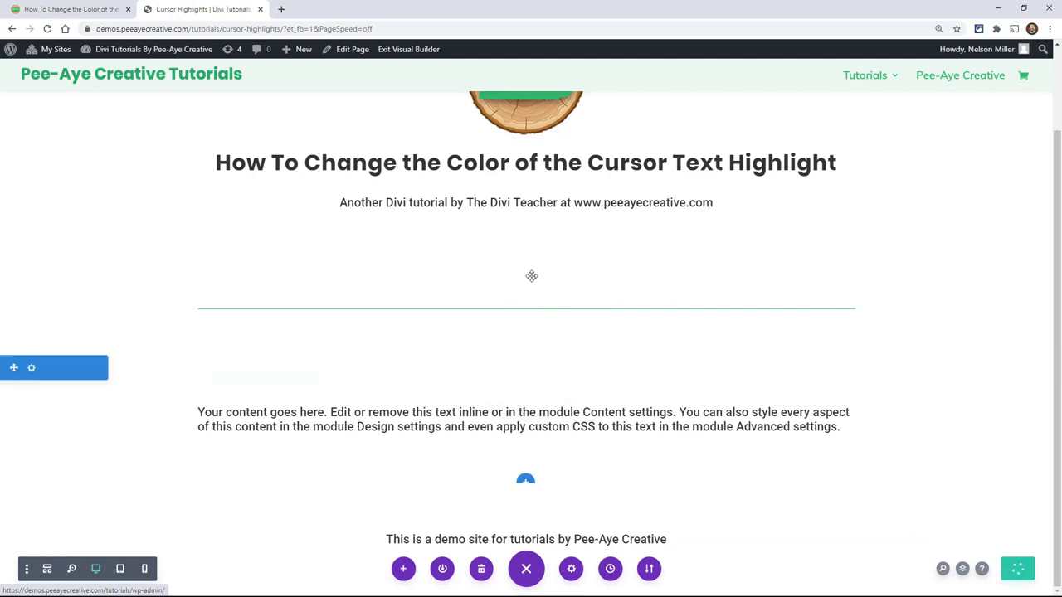
# Step: View the live page and select heading text to check the green highlight
pyautogui.click(402, 52)
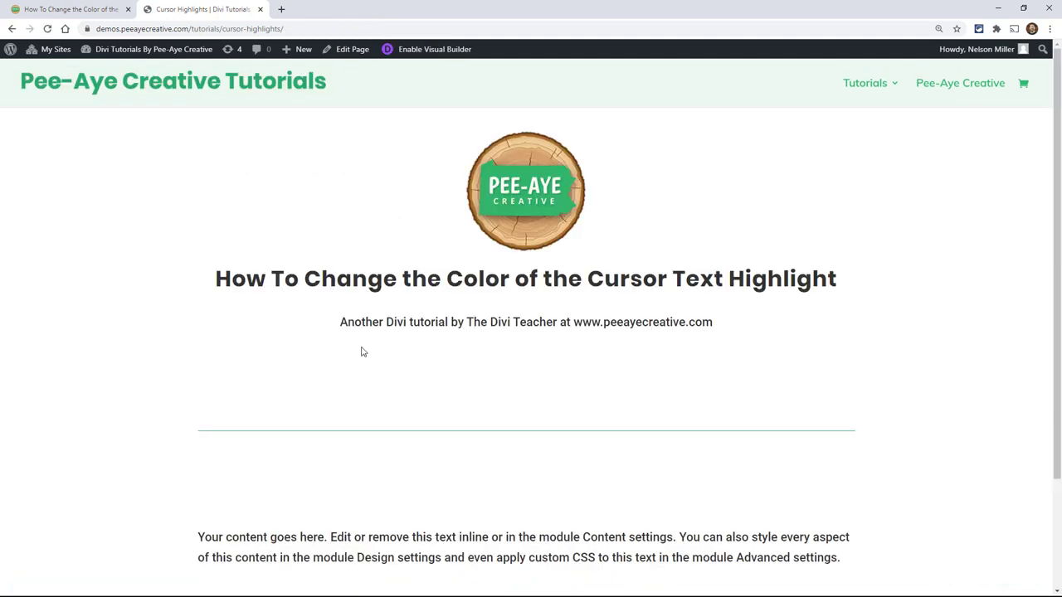
pyautogui.moveTo(303, 278); pyautogui.dragTo(492, 279)
pyautogui.click(663, 279)
pyautogui.moveTo(662, 279); pyautogui.dragTo(721, 278)
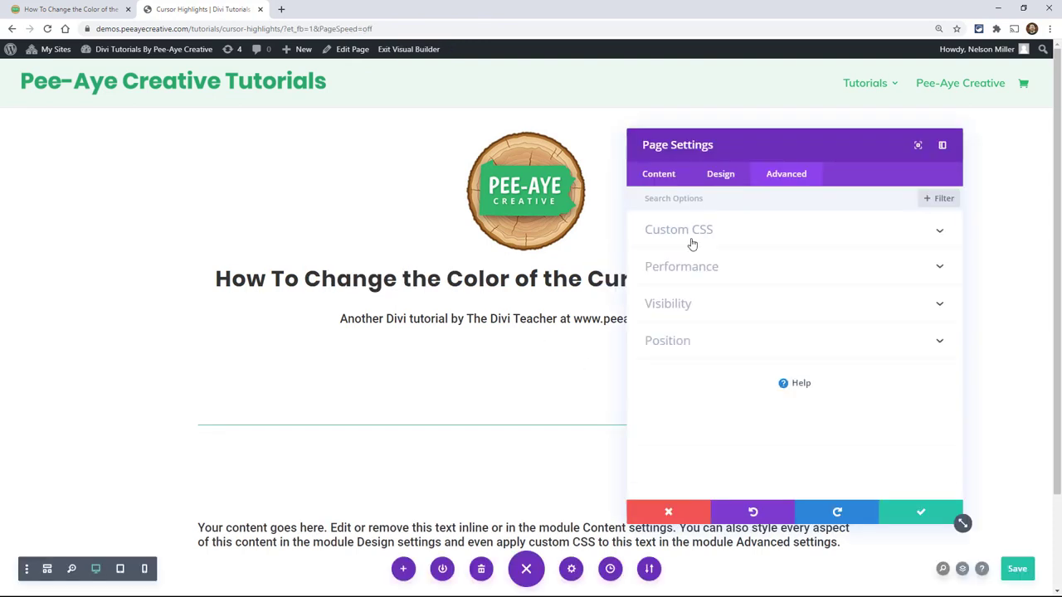
# Step: Empty the page-level Custom CSS, save the page settings, and exit the Visual Builder
pyautogui.click(690, 240)
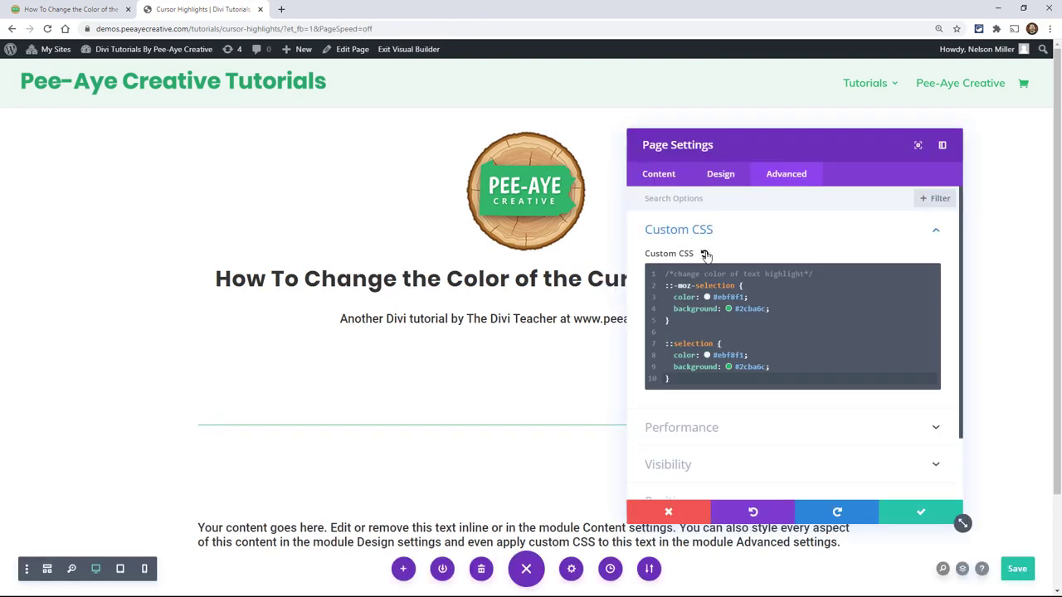
pyautogui.click(703, 255)
pyautogui.click(914, 511)
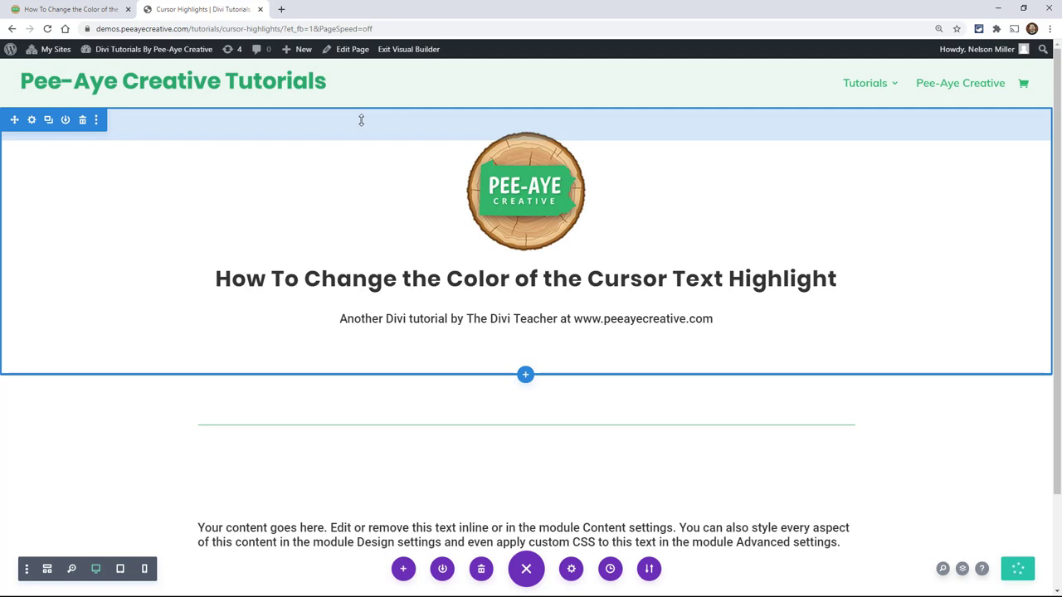
pyautogui.click(396, 52)
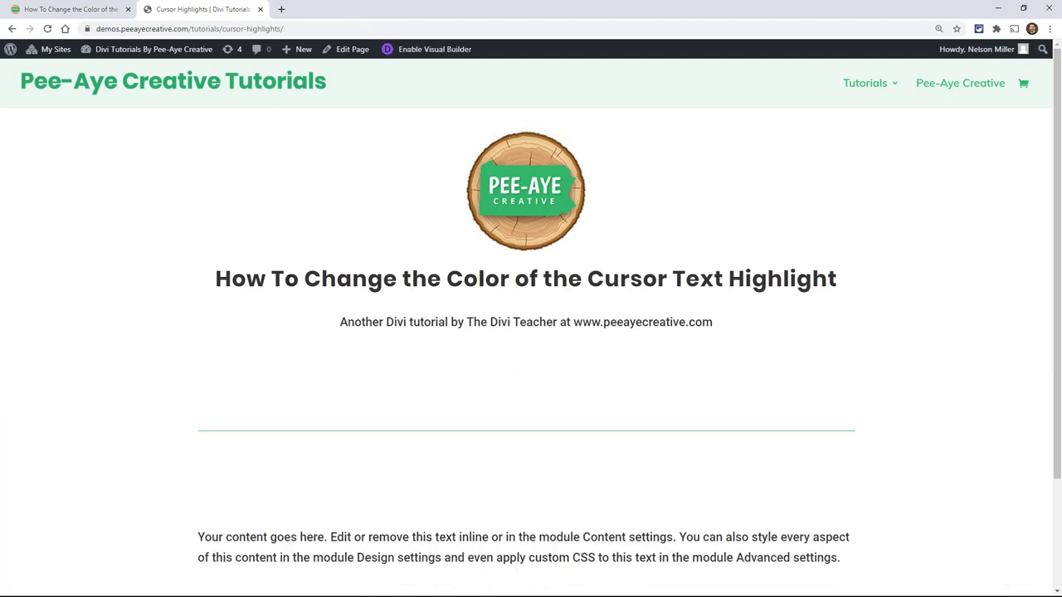
# Step: Select heading and paragraph text to confirm the default blue highlight
pyautogui.moveTo(306, 280); pyautogui.dragTo(610, 301)
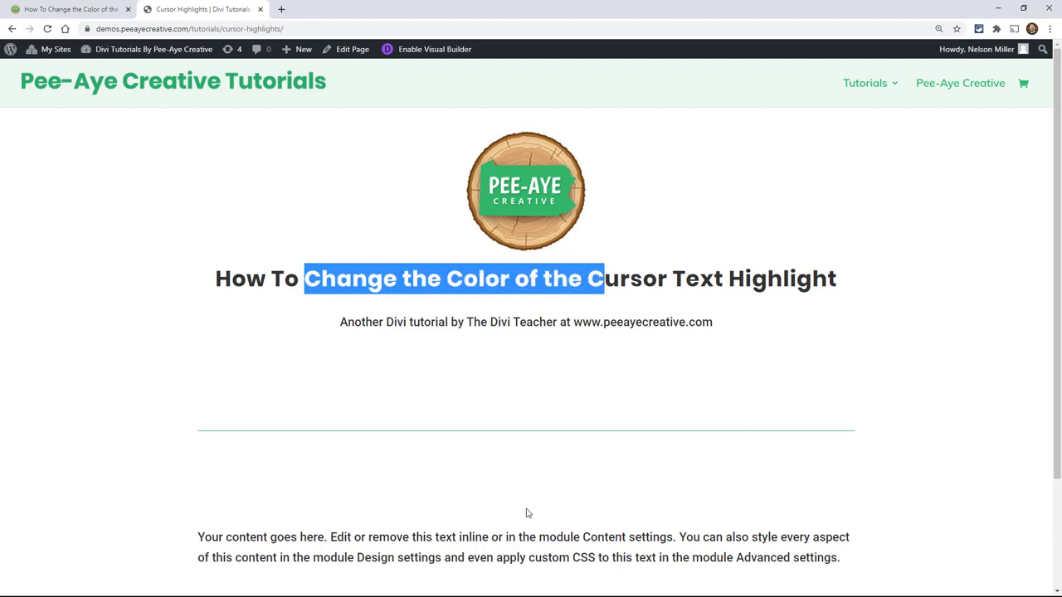
pyautogui.moveTo(406, 536); pyautogui.dragTo(651, 537)
pyautogui.scroll(-1, 579, 352)
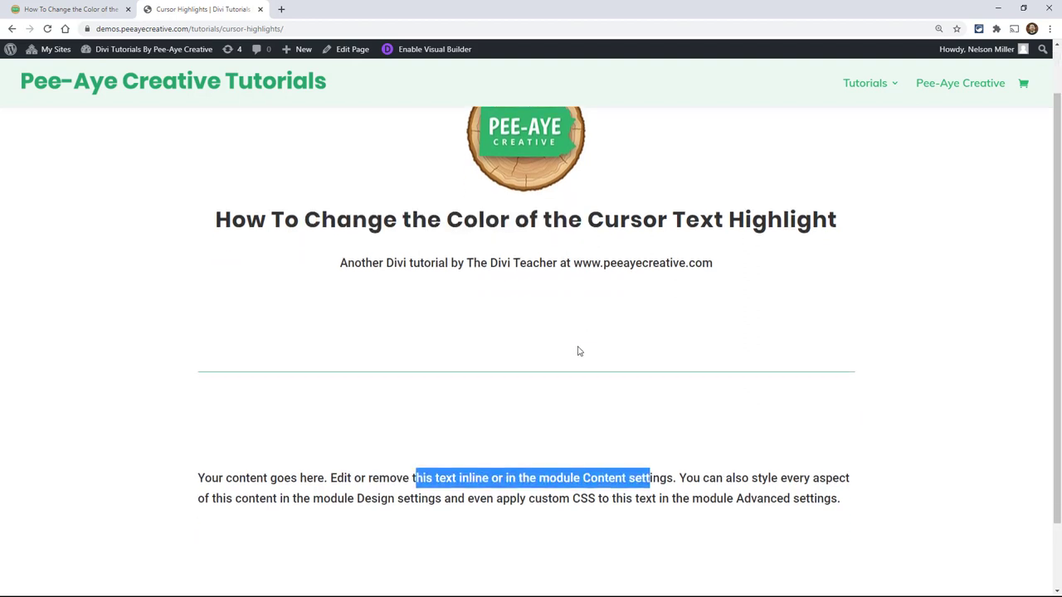
pyautogui.click(327, 453)
pyautogui.moveTo(646, 468); pyautogui.dragTo(424, 447)
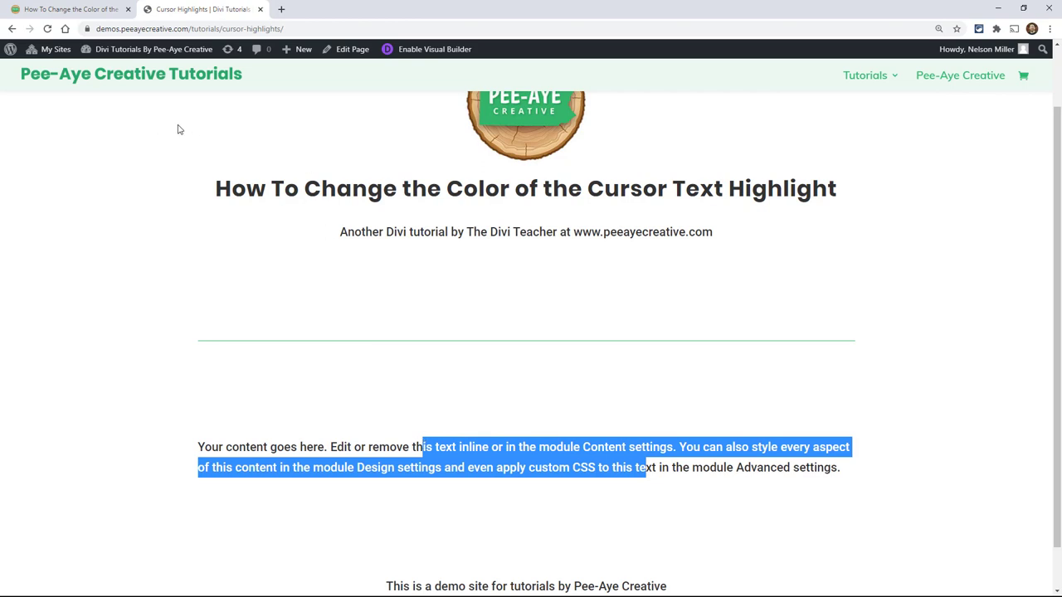
pyautogui.scroll(1, 177, 128)
# Step: Open the WordPress Dashboard from the admin bar in a new tab and switch to it
pyautogui.moveTo(109, 56)
pyautogui.rightClick(97, 77)
pyautogui.click(116, 81)
pyautogui.click(314, 10)
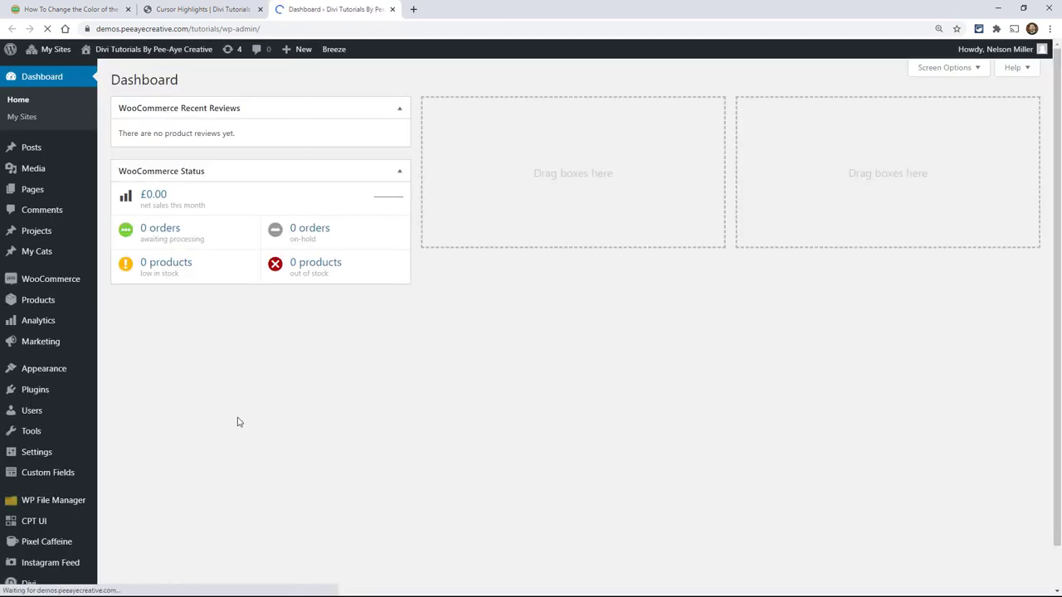
# Step: Go to Divi Theme Options and scroll down to the Custom CSS box
pyautogui.scroll(-1, 228, 405)
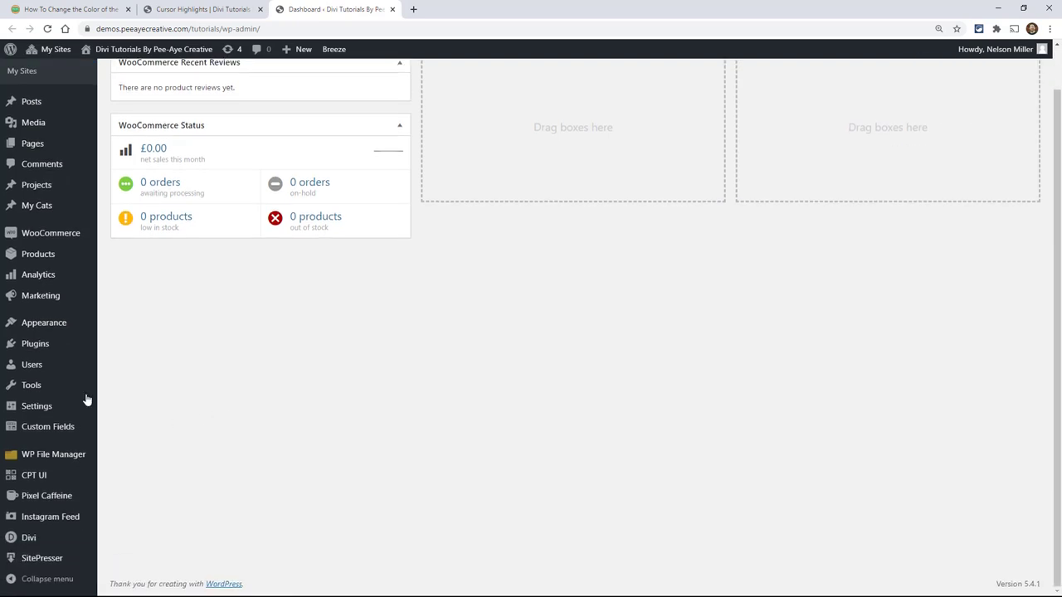
pyautogui.moveTo(34, 540)
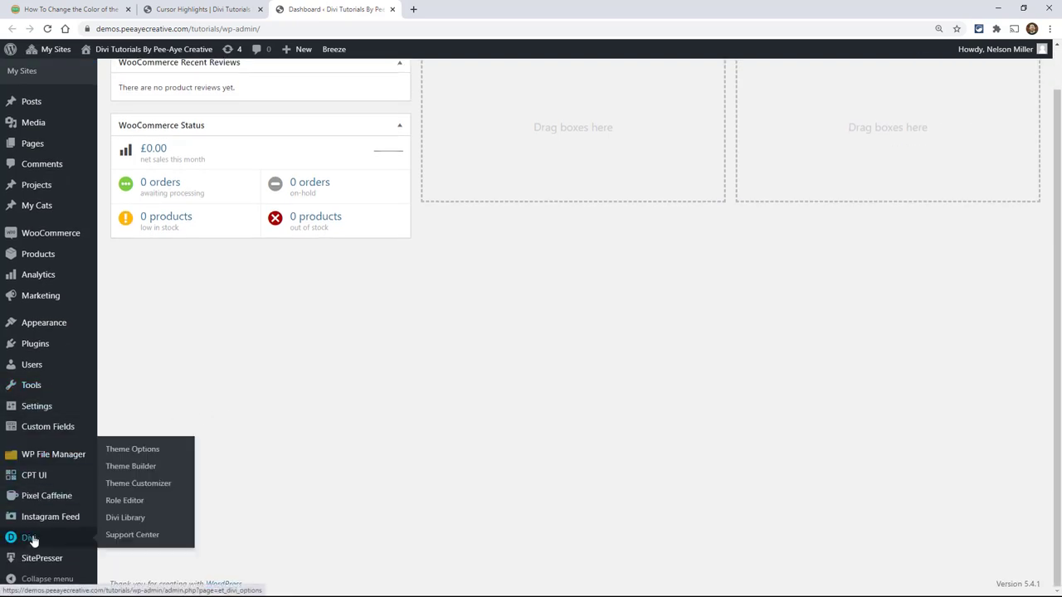
pyautogui.click(135, 453)
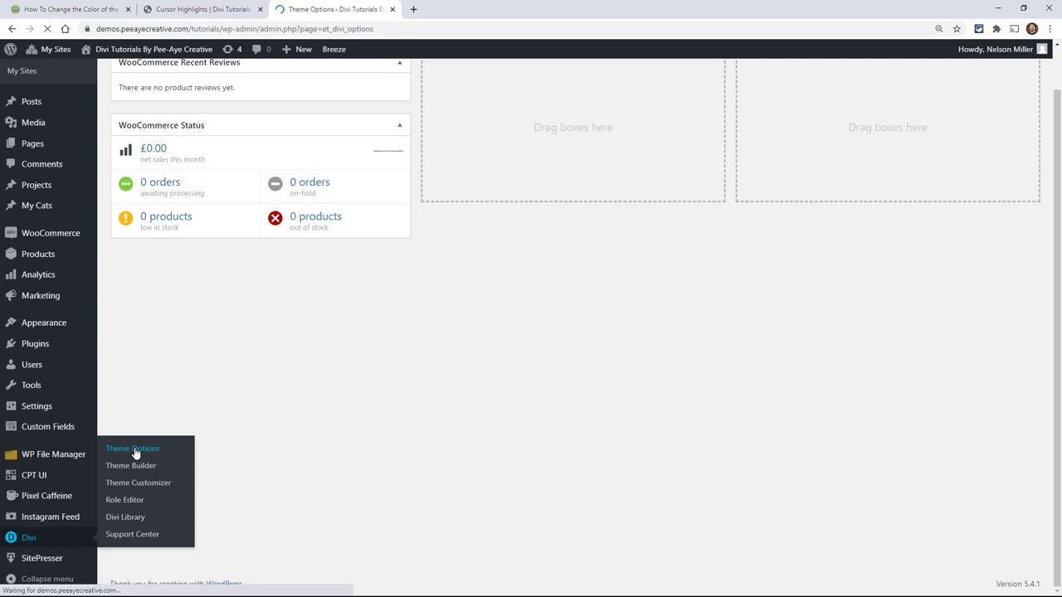
pyautogui.scroll(-3, 231, 264)
pyautogui.scroll(-12, 231, 274)
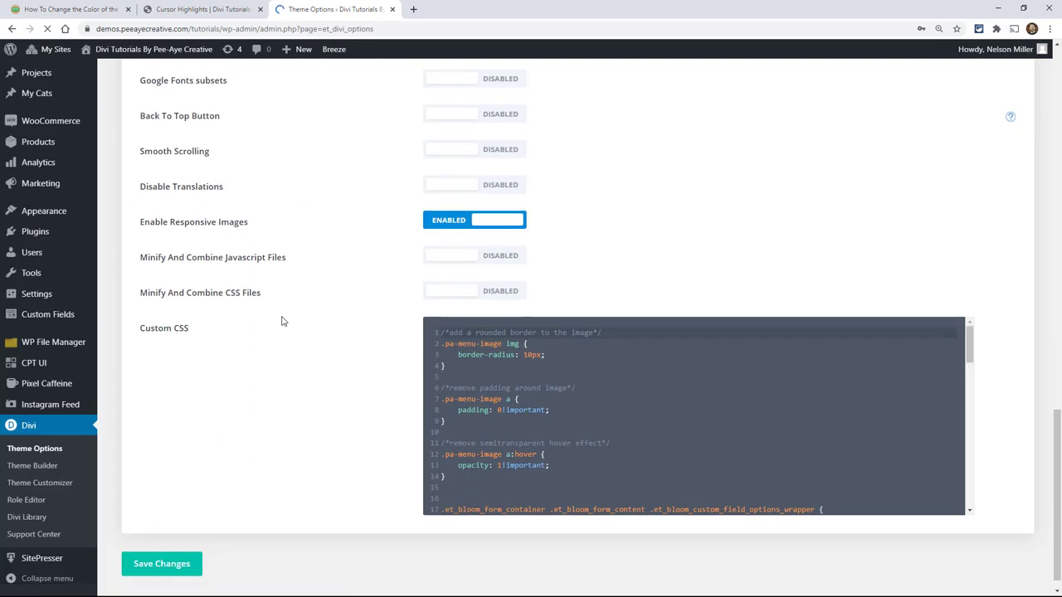
pyautogui.moveTo(968, 342); pyautogui.dragTo(969, 498)
# Step: Paste the ::selection rules after the existing CSS, save changes, and return to the Cursor Highlights tab
pyautogui.click(527, 515)
pyautogui.press('Return')
pyautogui.press('Return')
pyautogui.press('Return')
pyautogui.press('Return')
pyautogui.write('/*change color of text highlight*/ ::-moz-selection {   color: #ebf8f1;   background: #2cba6c; }  ::selection {   color: #ebf8f1;   background: #2cba6c; }')
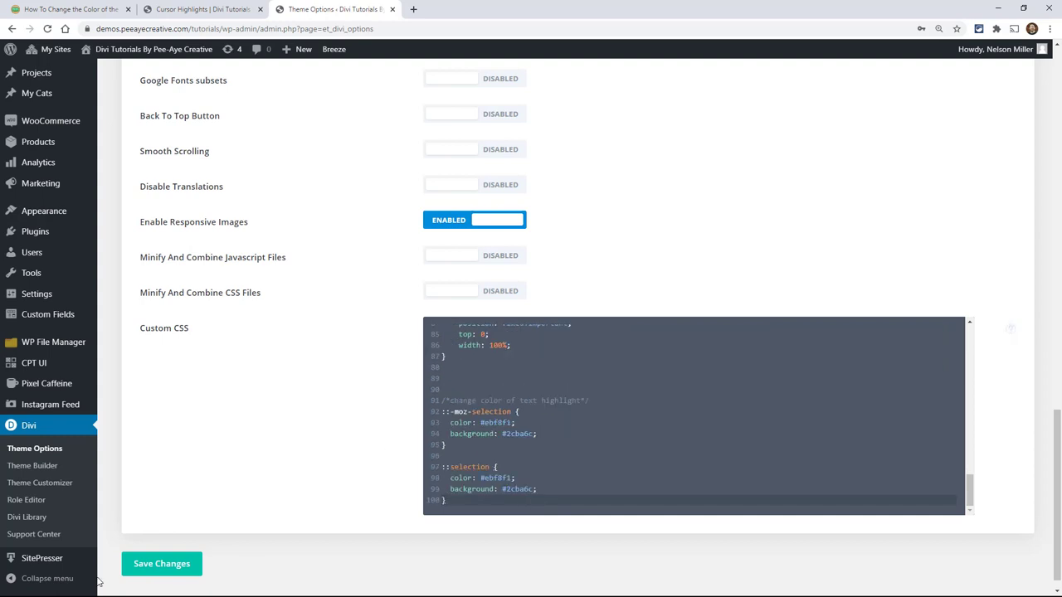
pyautogui.click(150, 567)
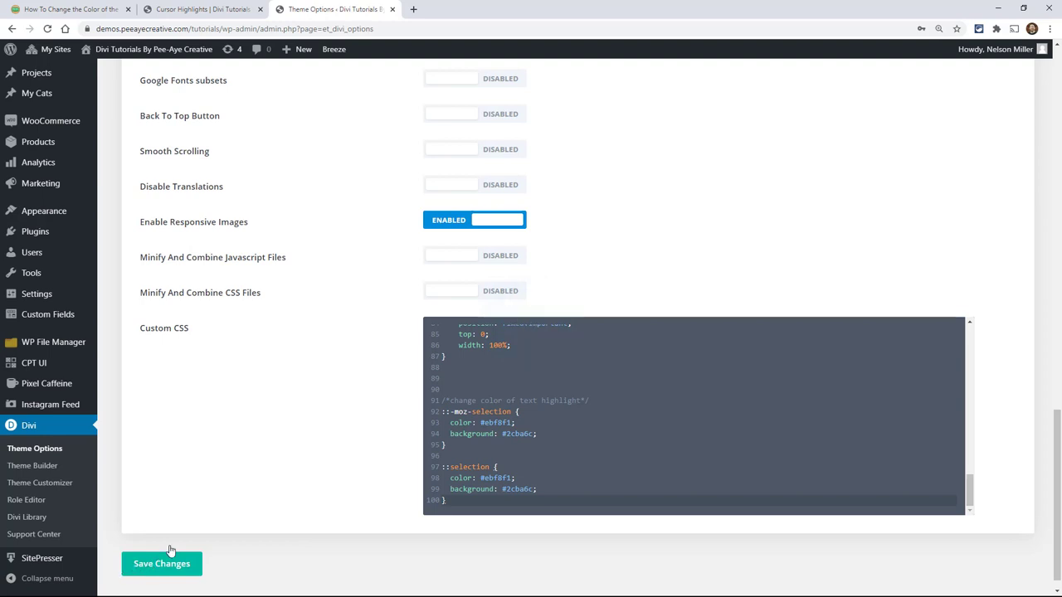
pyautogui.click(168, 16)
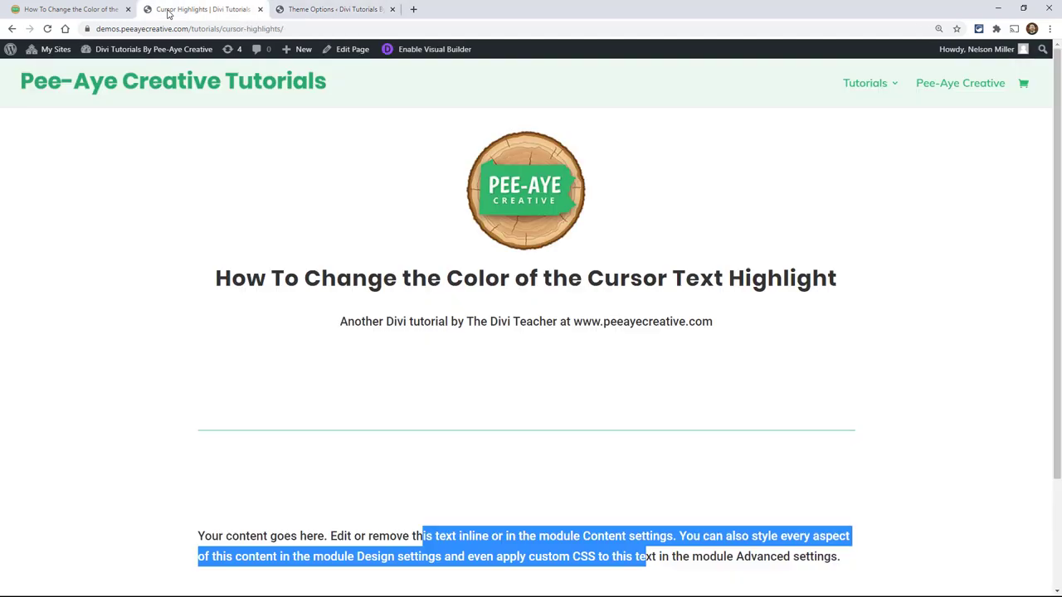
# Step: Reload the Cursor Highlights page and select heading and paragraph text to see the green highlight
pyautogui.click(47, 28)
pyautogui.moveTo(303, 278); pyautogui.dragTo(626, 277)
pyautogui.moveTo(306, 537); pyautogui.dragTo(318, 537)
pyautogui.moveTo(442, 544); pyautogui.dragTo(580, 538)
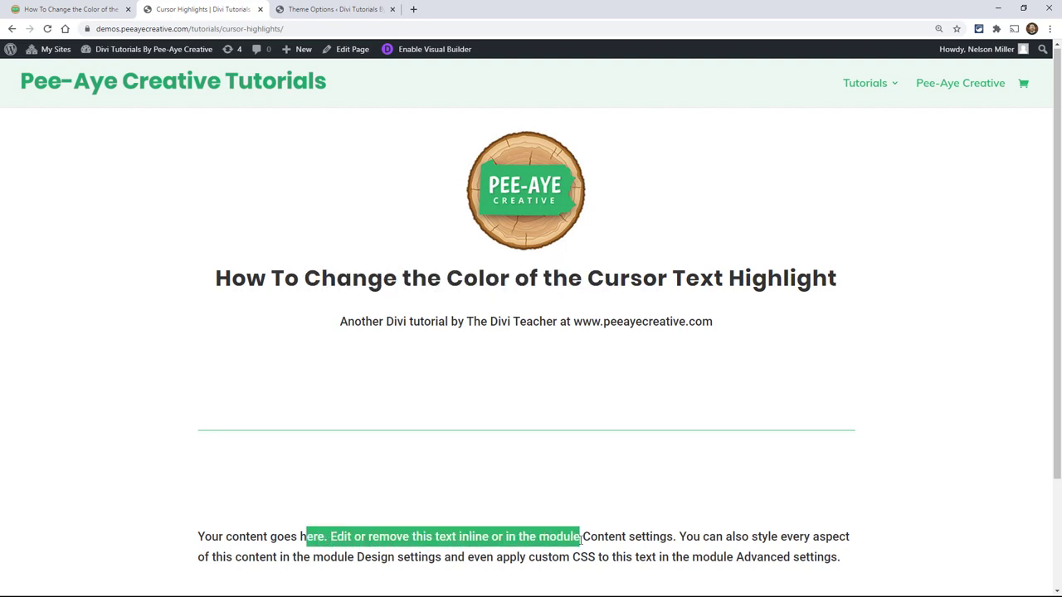
# Step: Glance at the Theme Options tab, then highlight paragraph text again to confirm the green selection
pyautogui.click(296, 7)
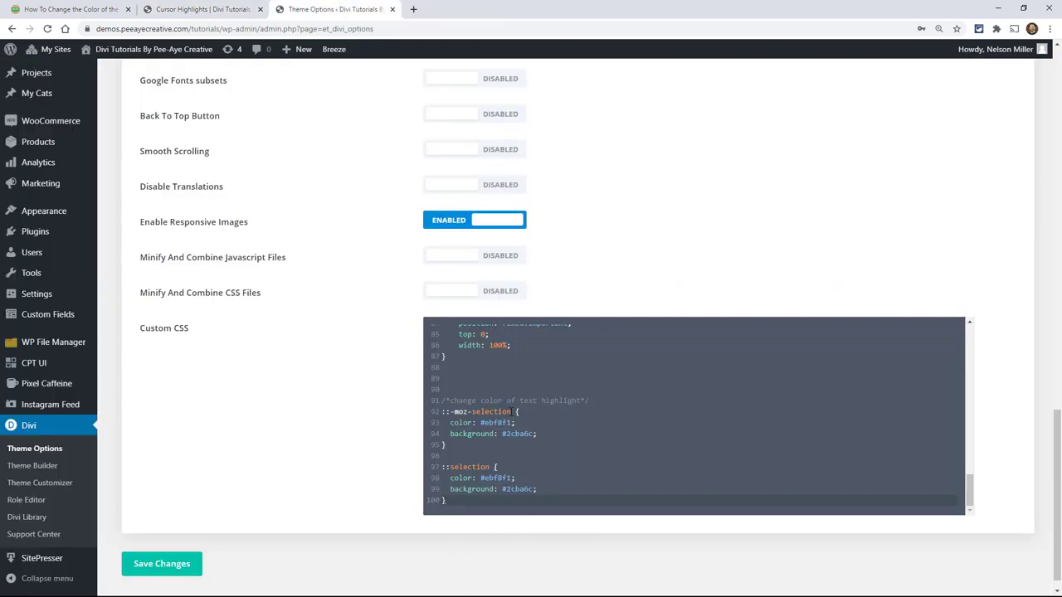
pyautogui.click(164, 9)
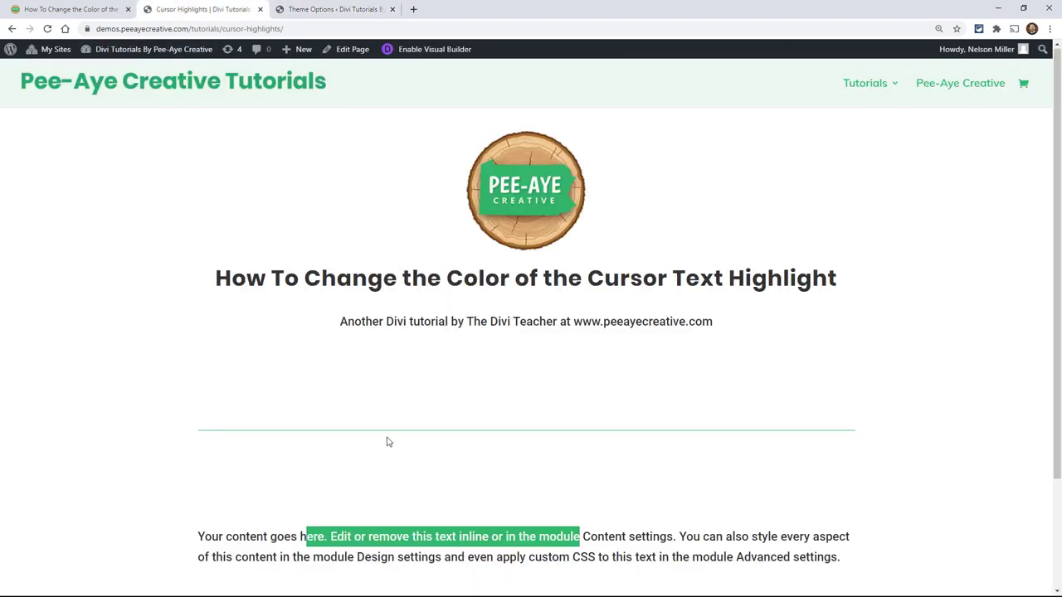
pyautogui.scroll(-1, 387, 441)
pyautogui.click(393, 467)
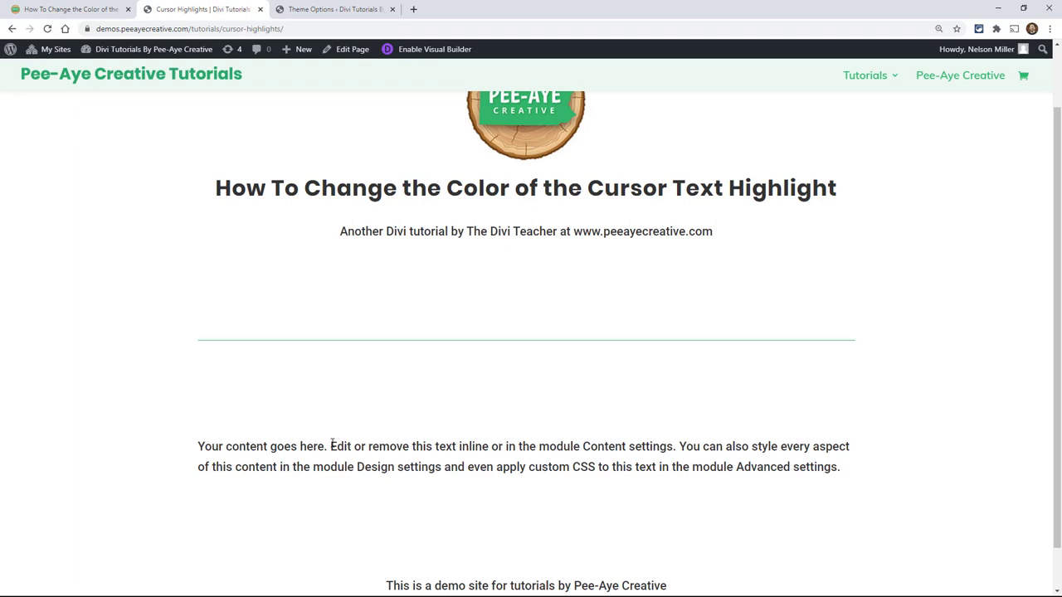
pyautogui.moveTo(331, 446); pyautogui.dragTo(657, 488)
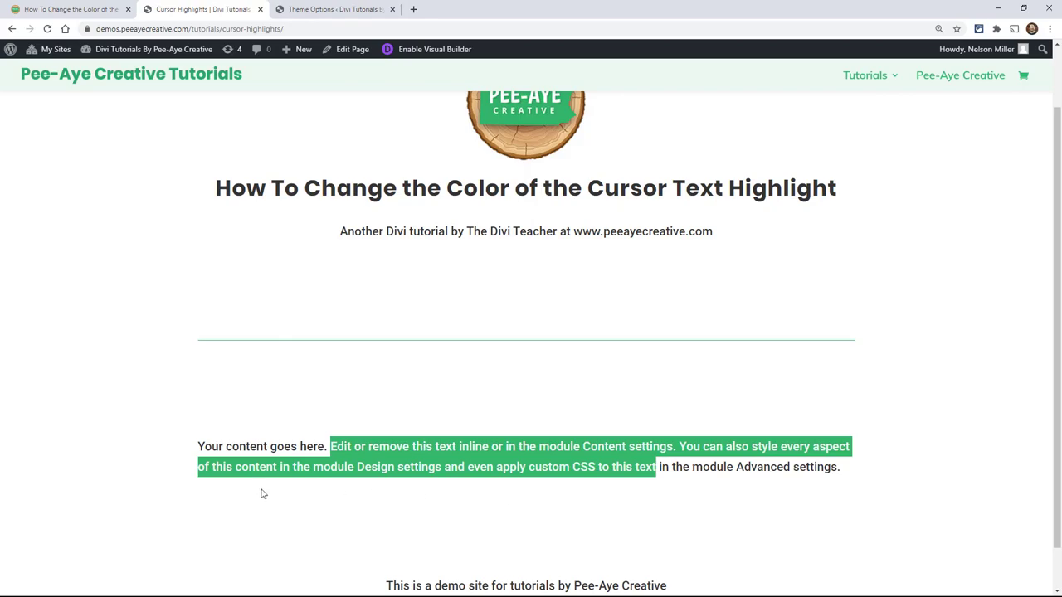